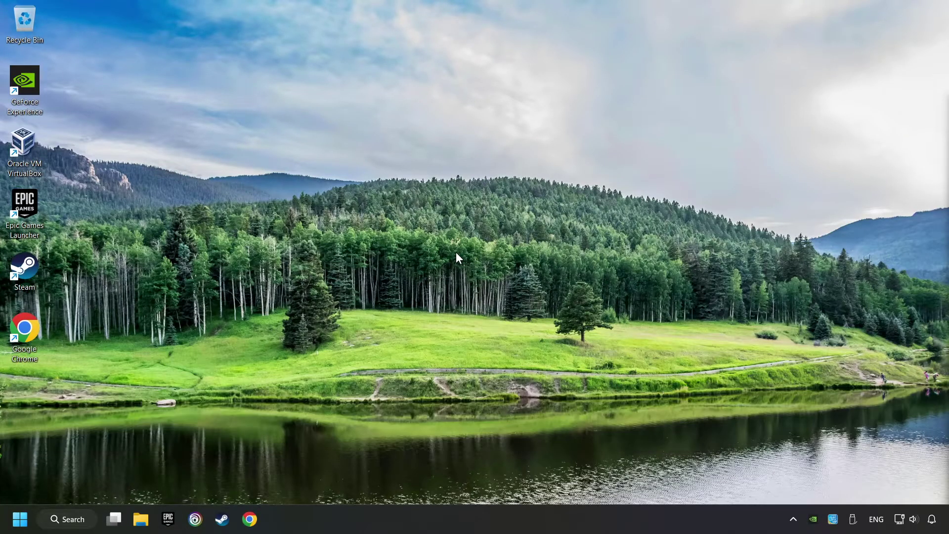
Bring up the taskbar shortcut menu with the Adjust date and time option
{"action": "right_click", "coordinate": [932, 519]}
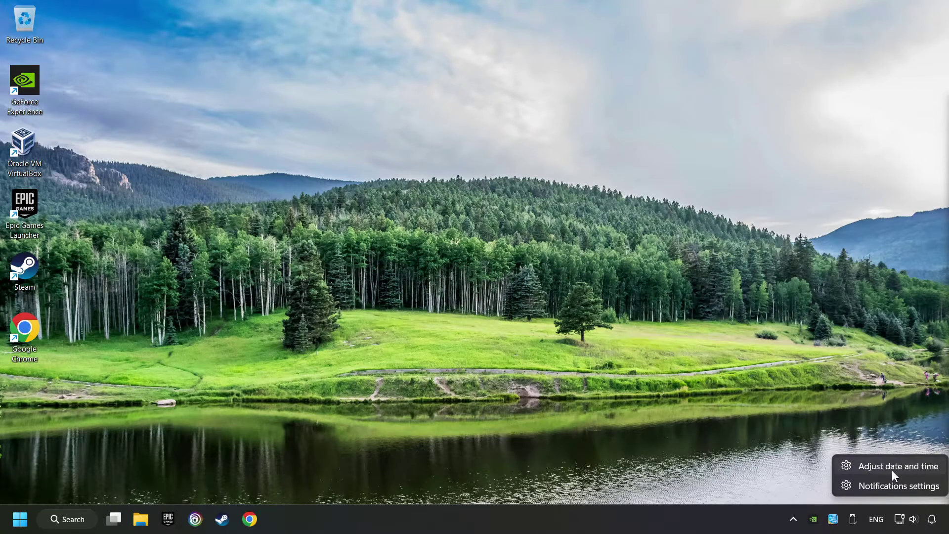
Turn on automatic time zone and automatic time, sync the clock, and close Settings
{"action": "left_click", "coordinate": [912, 467]}
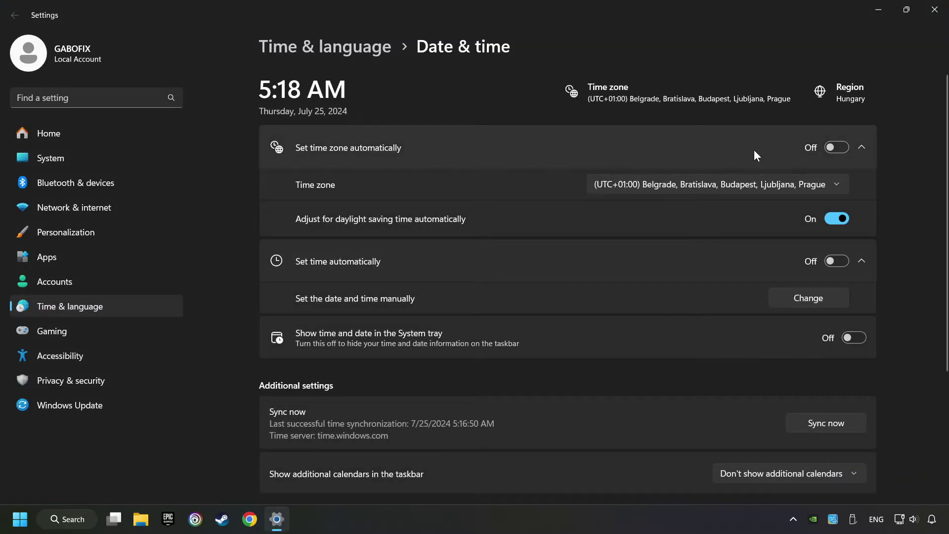
{"action": "left_click", "coordinate": [837, 147]}
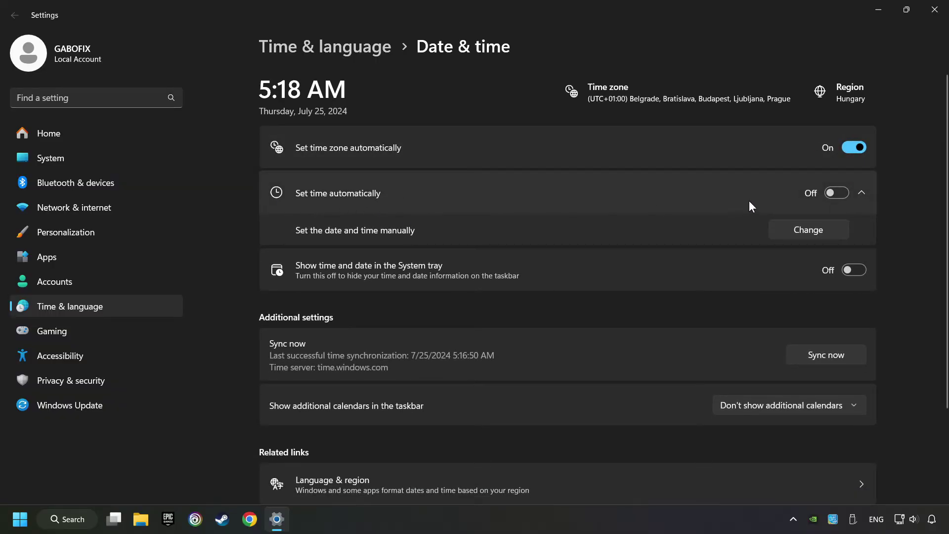
{"action": "left_click", "coordinate": [834, 194]}
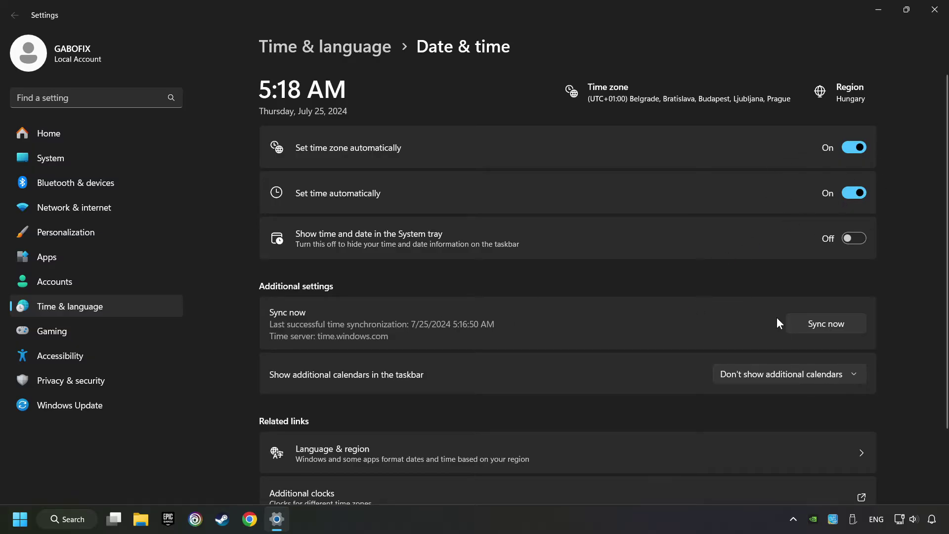
{"action": "left_click", "coordinate": [854, 332]}
{"action": "left_click", "coordinate": [932, 14]}
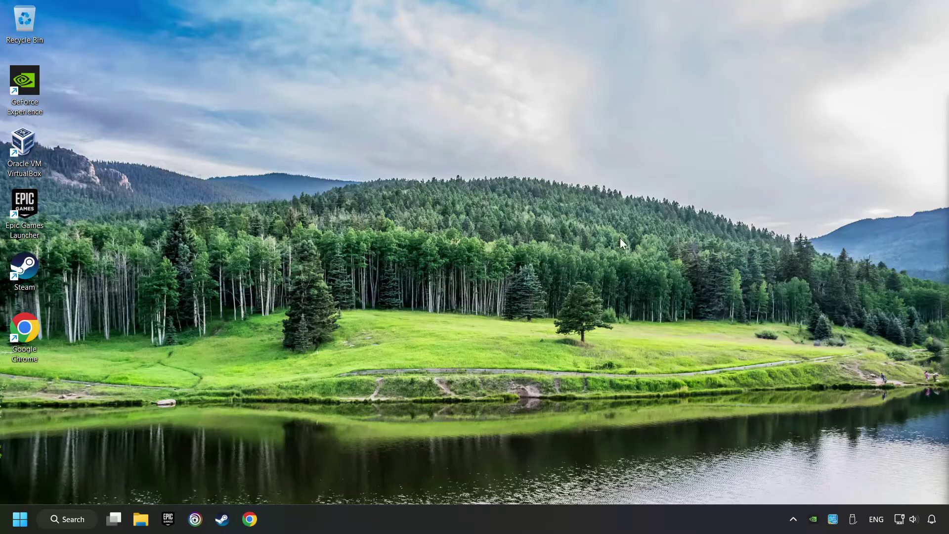
Reach the Proxy page through the network tray icon's Network and Internet settings
{"action": "right_click", "coordinate": [900, 523]}
{"action": "left_click", "coordinate": [877, 486]}
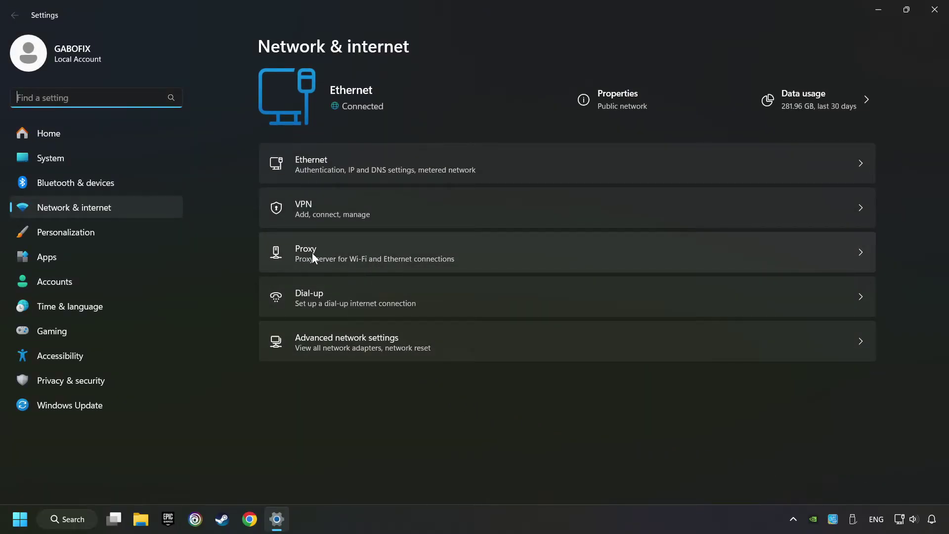
{"action": "left_click", "coordinate": [524, 254]}
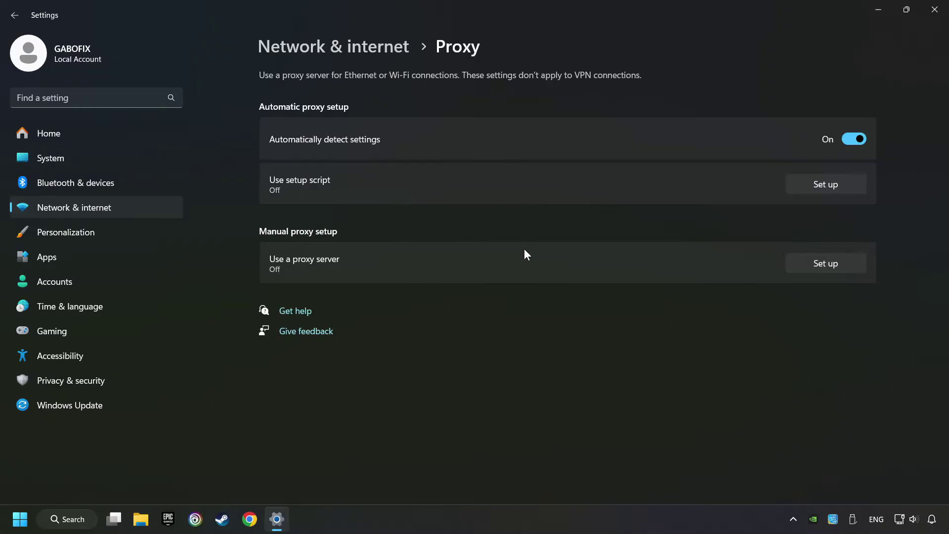
Keep Use a proxy server Off in manual setup, save it, and close Settings
{"action": "left_click", "coordinate": [821, 266]}
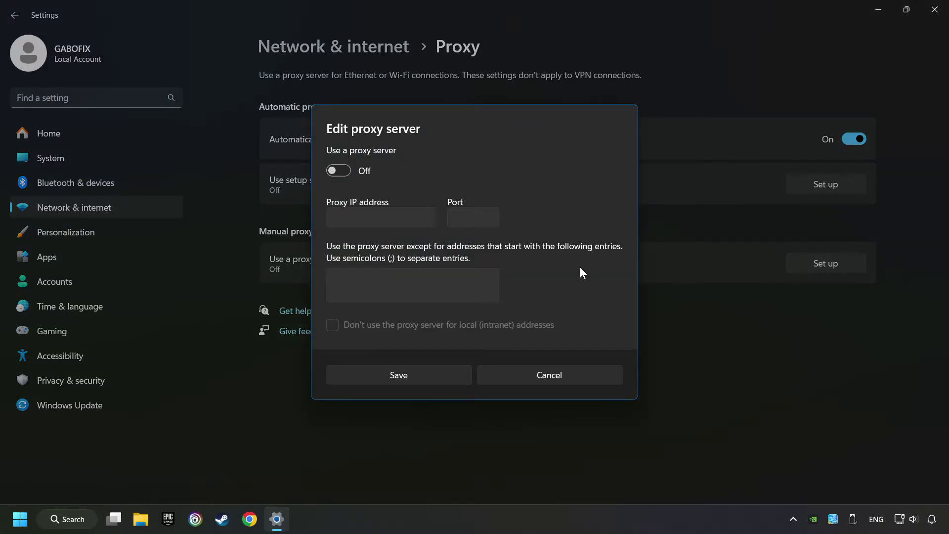
{"action": "left_click", "coordinate": [336, 173]}
{"action": "left_click", "coordinate": [427, 379]}
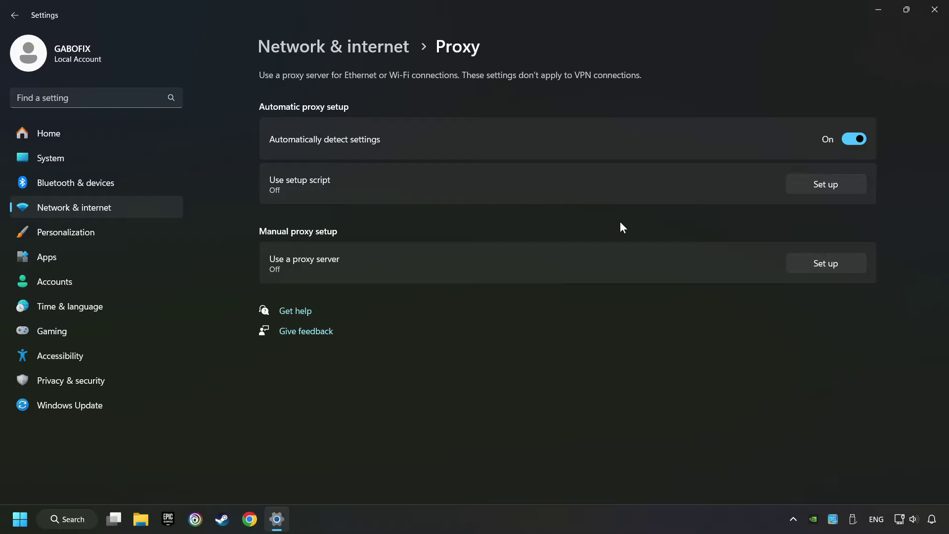
{"action": "left_click", "coordinate": [933, 11]}
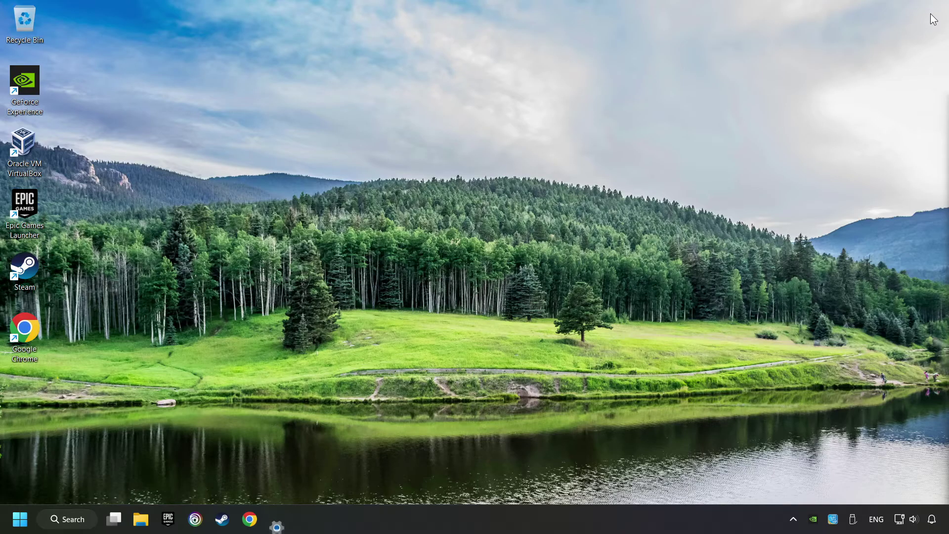
Search for cmd and bring up the Command Prompt result's extra options
{"action": "left_click", "coordinate": [74, 519]}
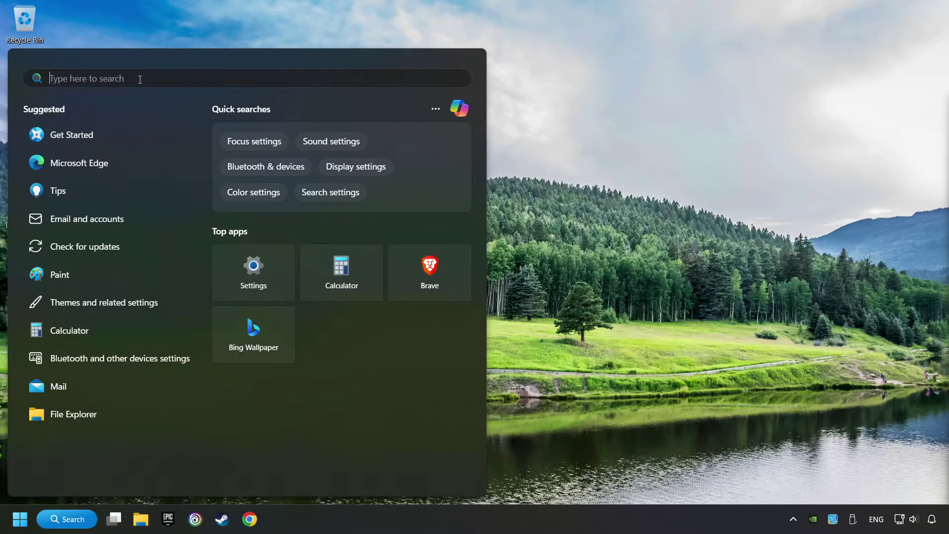
{"action": "type", "text": "cmd"}
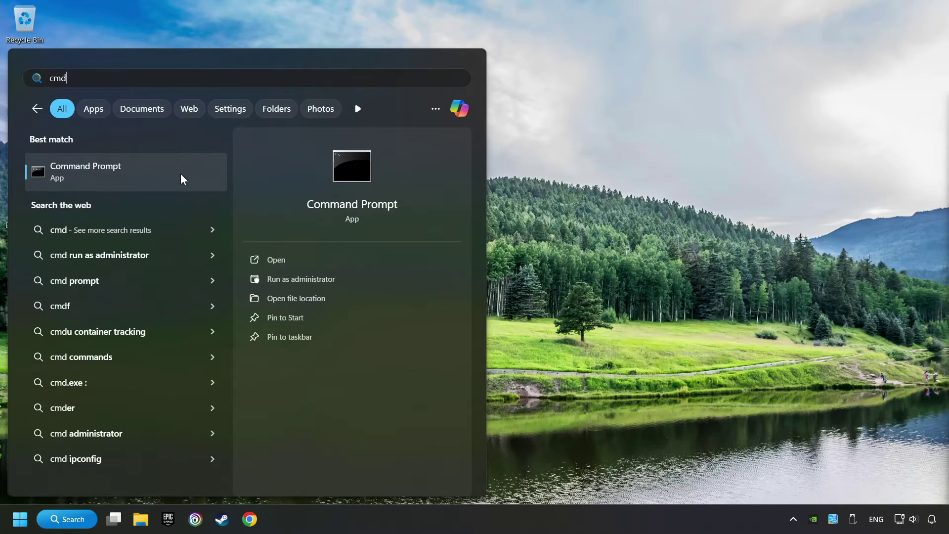
{"action": "right_click", "coordinate": [177, 179]}
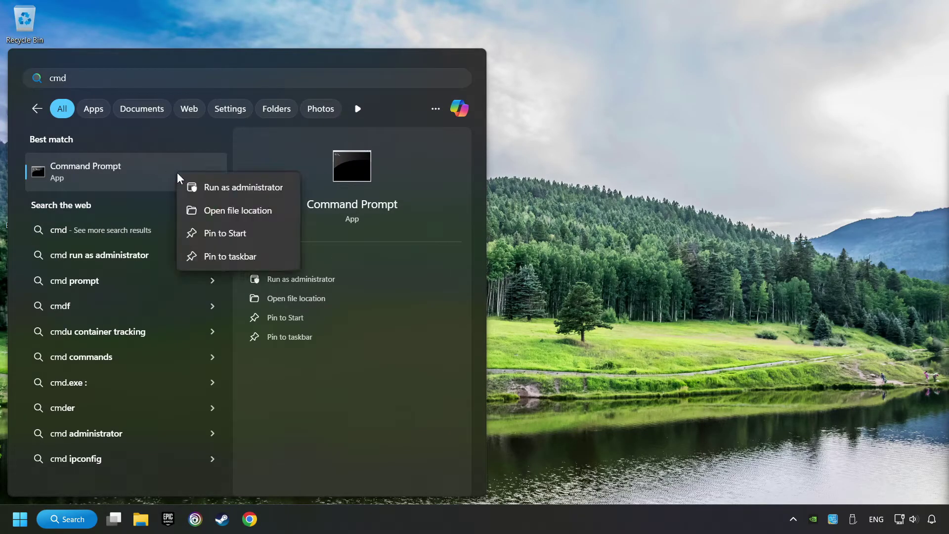
Launch Command Prompt as administrator beside commands.txt and run ipconfig /flushdns
{"action": "left_click", "coordinate": [231, 190]}
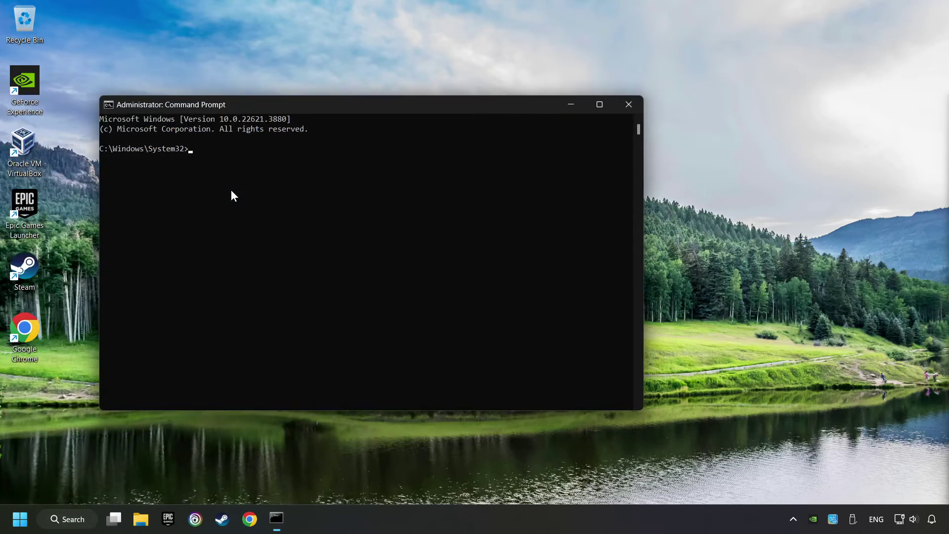
{"action": "left_click_drag", "start_coordinate": [232, 109], "coordinate": [151, 32]}
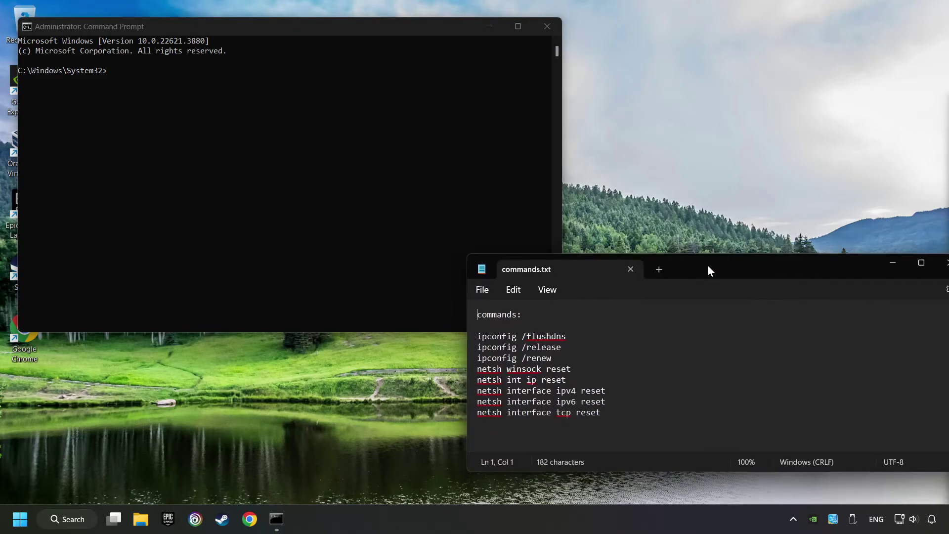
{"action": "left_click_drag", "start_coordinate": [703, 270], "coordinate": [678, 297]}
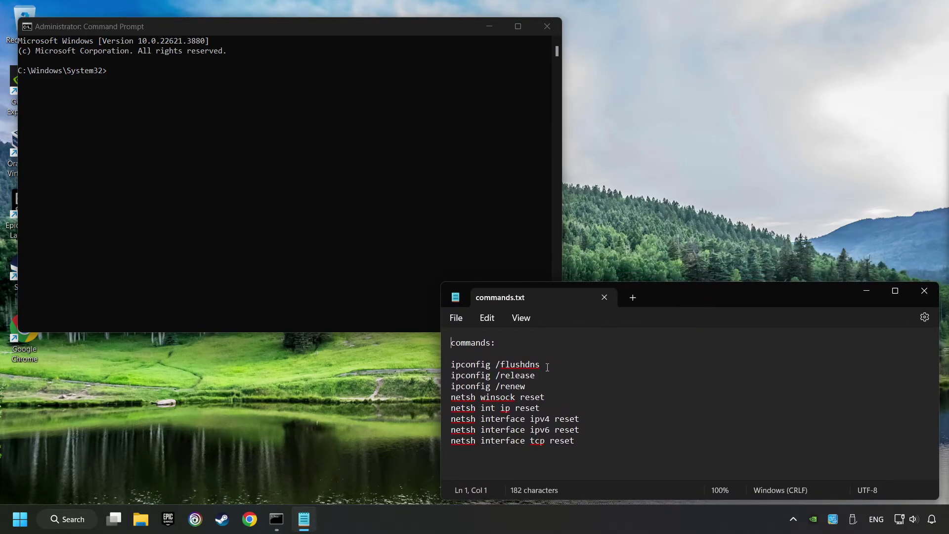
{"action": "left_click_drag", "start_coordinate": [547, 367], "coordinate": [437, 365]}
{"action": "key", "text": "ctrl+c"}
{"action": "left_click", "coordinate": [131, 72]}
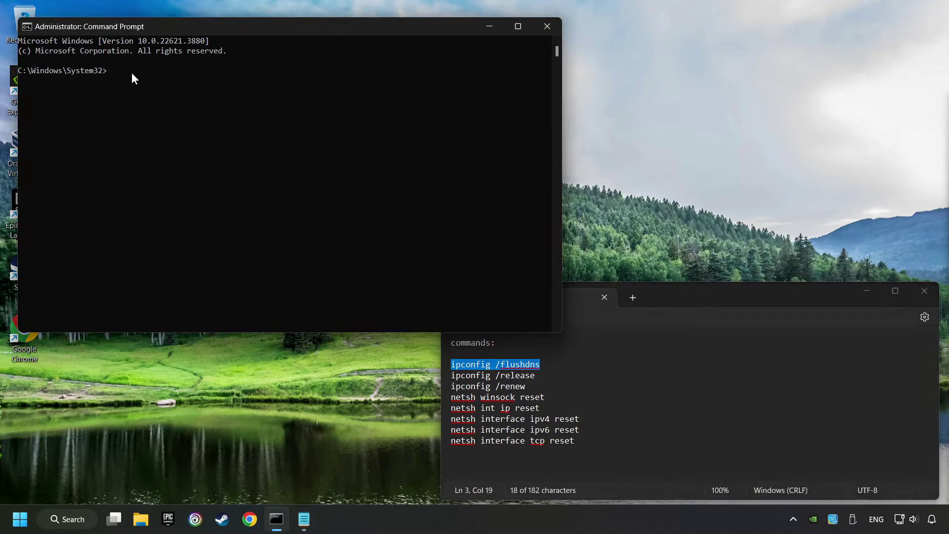
{"action": "key", "text": "ctrl+v"}
{"action": "key", "text": "Return"}
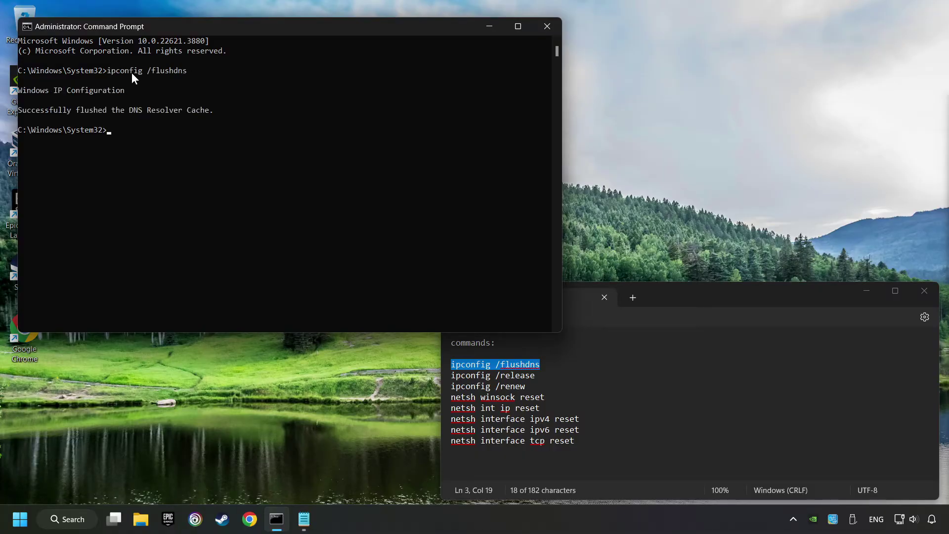
Run ipconfig /release and ipconfig /renew copied from the notes
{"action": "left_click_drag", "start_coordinate": [536, 375], "coordinate": [434, 374]}
{"action": "key", "text": "ctrl+c"}
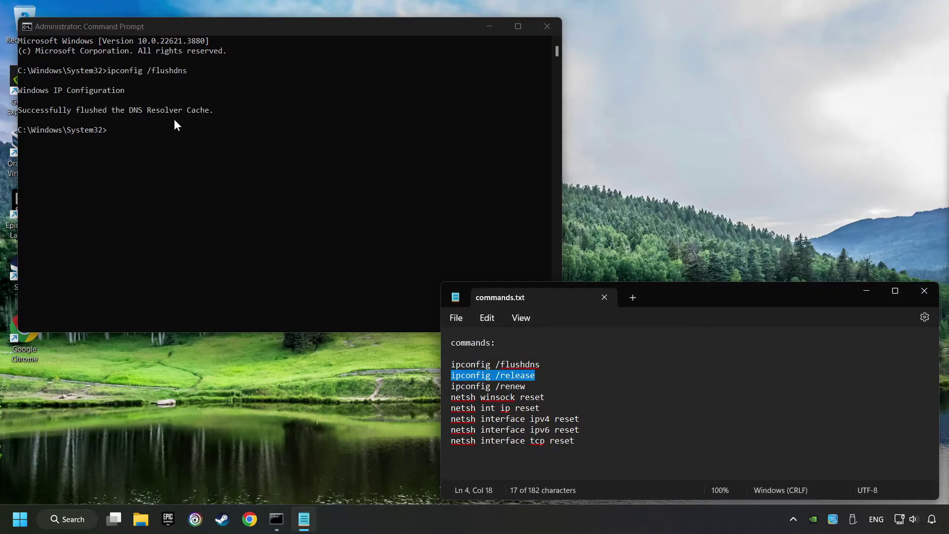
{"action": "left_click", "coordinate": [174, 117]}
{"action": "key", "text": "ctrl+v"}
{"action": "key", "text": "Return"}
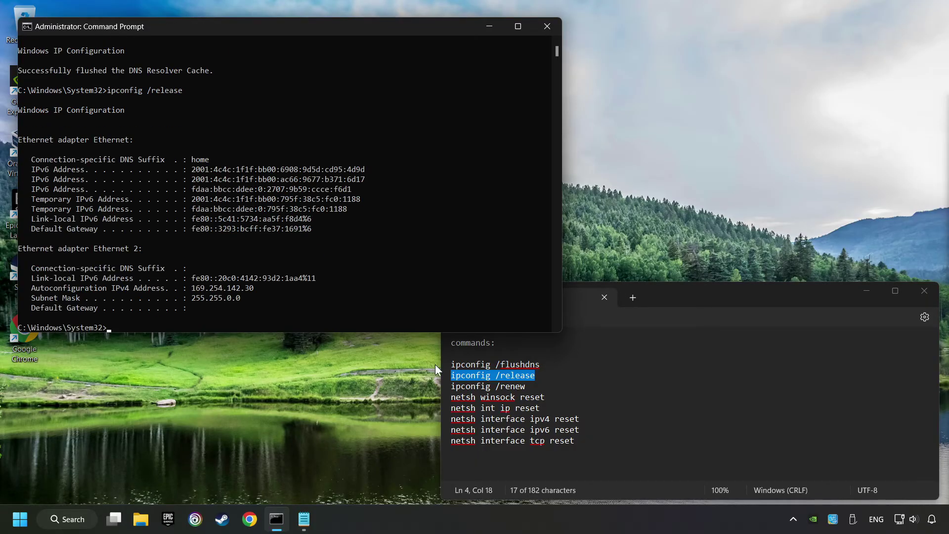
{"action": "left_click_drag", "start_coordinate": [526, 387], "coordinate": [445, 387]}
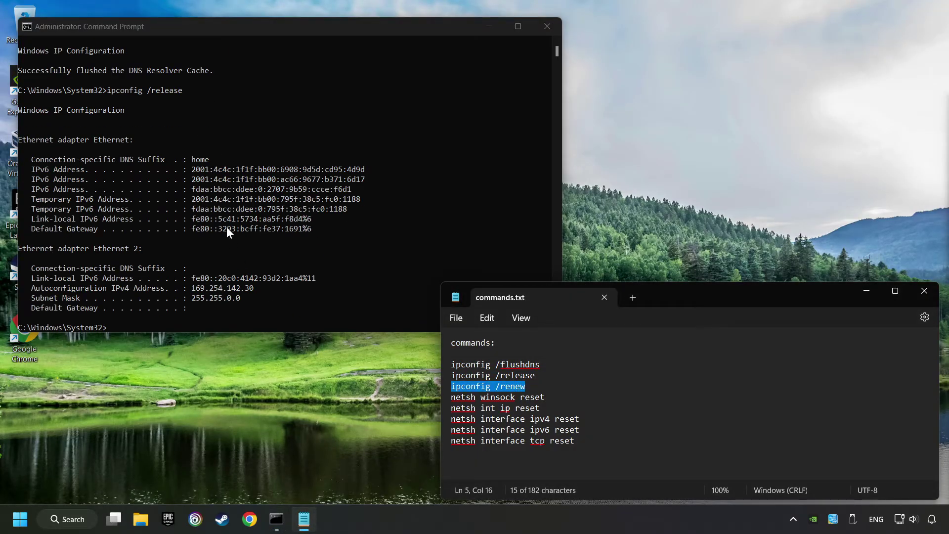
{"action": "type", "text": "ipconfig /renew"}
{"action": "key", "text": "Return"}
Run netsh winsock reset copied from the notes
{"action": "left_click", "coordinate": [545, 396]}
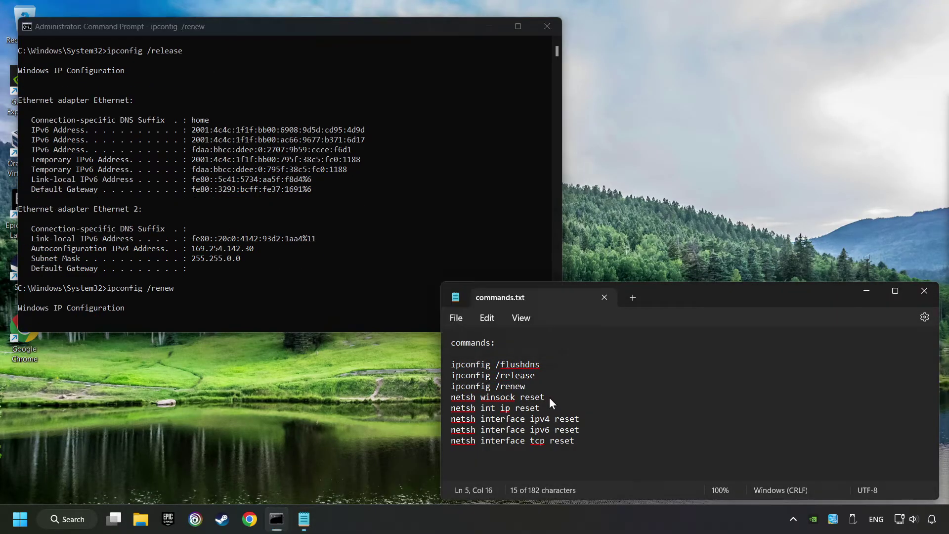
{"action": "left_click_drag", "start_coordinate": [451, 396], "coordinate": [544, 397]}
{"action": "left_click", "coordinate": [270, 208]}
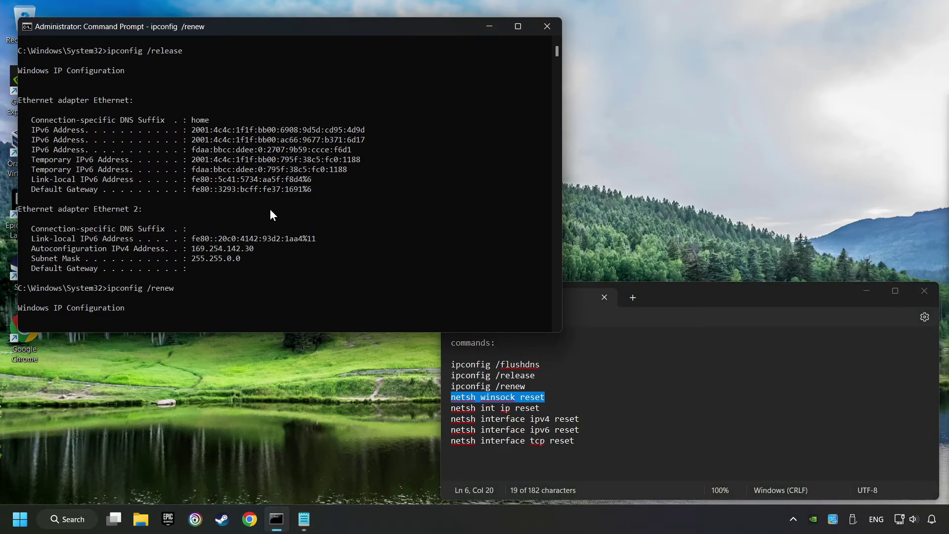
{"action": "type", "text": "netsh winsock reset"}
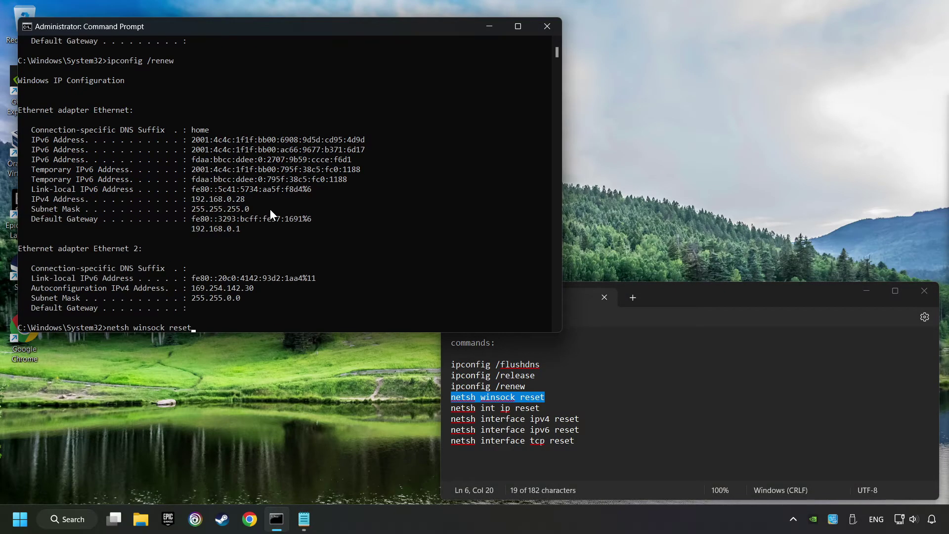
{"action": "key", "text": "Return"}
Run netsh int ip reset, then copy the netsh interface ipv4 reset line
{"action": "left_click_drag", "start_coordinate": [539, 408], "coordinate": [452, 407]}
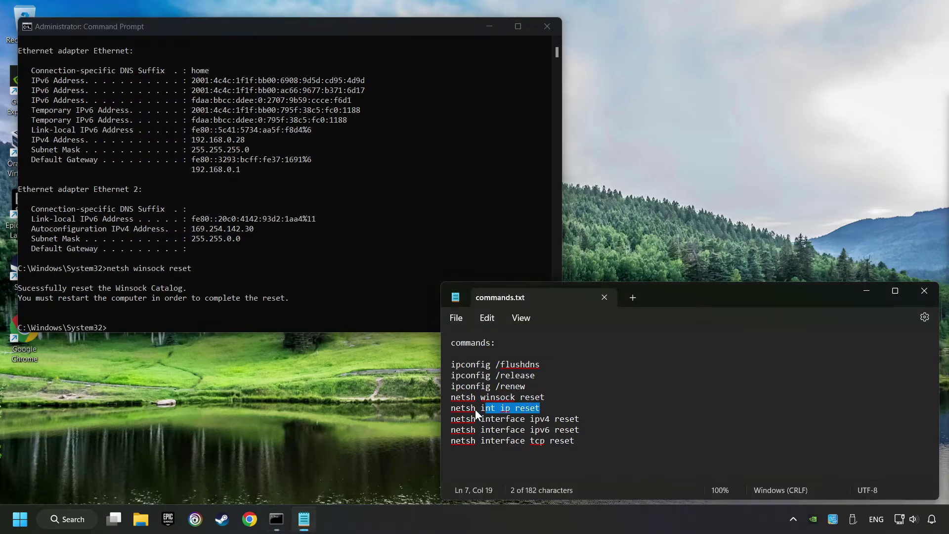
{"action": "key", "text": "ctrl+c"}
{"action": "left_click", "coordinate": [270, 216]}
{"action": "key", "text": "ctrl+v"}
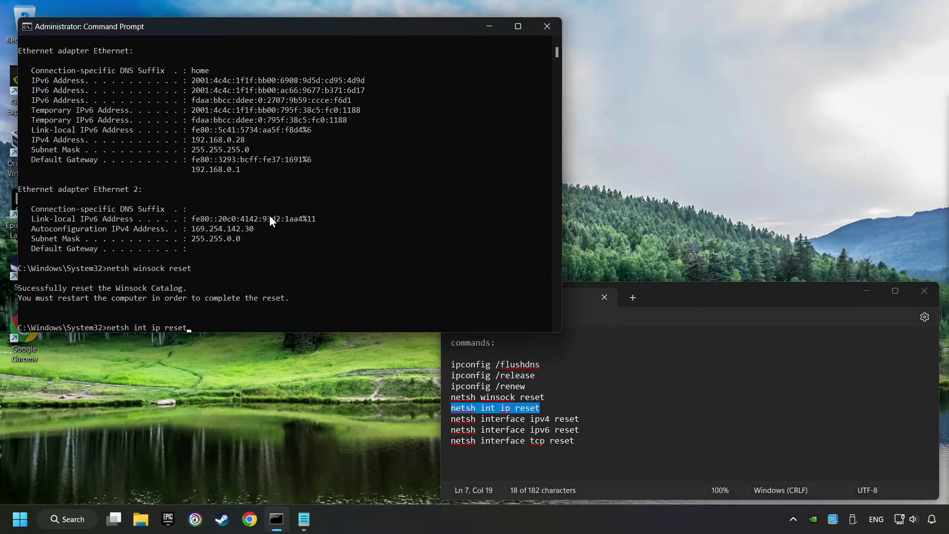
{"action": "key", "text": "Return"}
{"action": "left_click_drag", "start_coordinate": [579, 419], "coordinate": [439, 416]}
{"action": "key", "text": "ctrl+c"}
Paste the ipv4 and ipv6 reset commands at the prompt, clearing each without running
{"action": "left_click", "coordinate": [239, 223]}
{"action": "key", "text": "ctrl+v"}
{"action": "key", "text": "Escape"}
{"action": "left_click_drag", "start_coordinate": [579, 430], "coordinate": [446, 427]}
{"action": "key", "text": "ctrl+c"}
{"action": "left_click", "coordinate": [246, 196]}
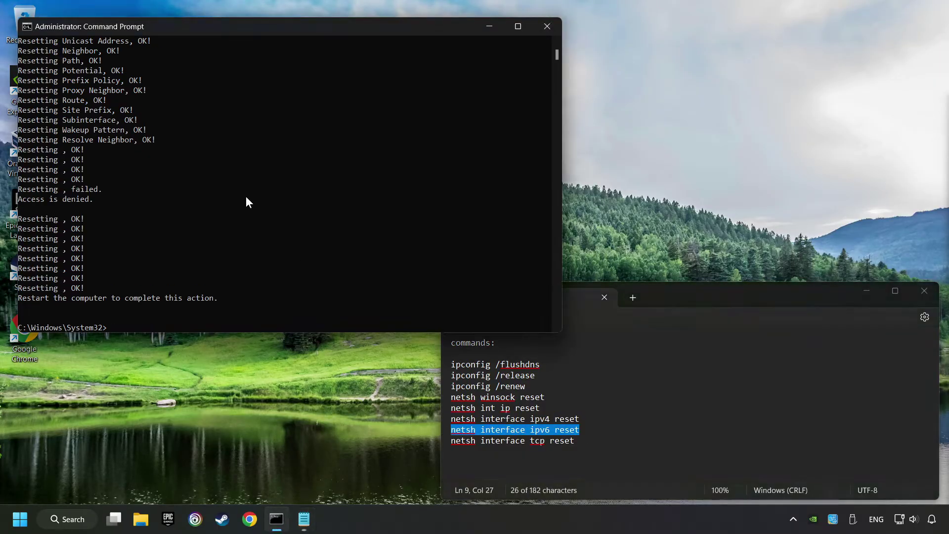
{"action": "key", "text": "ctrl+v"}
{"action": "key", "text": "Escape"}
Run netsh interface tcp reset from the notes, resetting all TCP parameters
{"action": "left_click_drag", "start_coordinate": [575, 441], "coordinate": [434, 438]}
{"action": "key", "text": "ctrl+c"}
{"action": "left_click", "coordinate": [278, 242]}
{"action": "key", "text": "ctrl+v"}
{"action": "key", "text": "Return"}
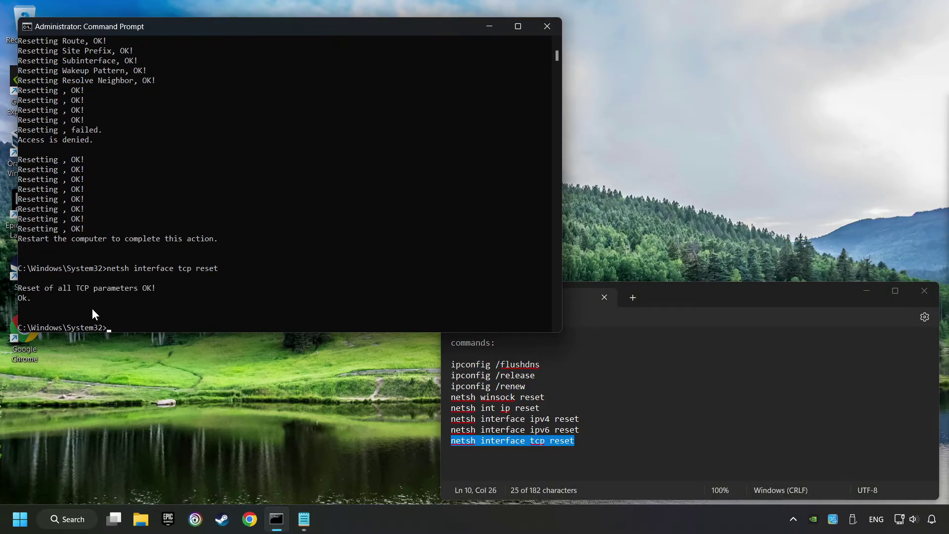
Close Command Prompt and the commands notes, then open the Start power options
{"action": "left_click", "coordinate": [548, 28]}
{"action": "left_click", "coordinate": [924, 292]}
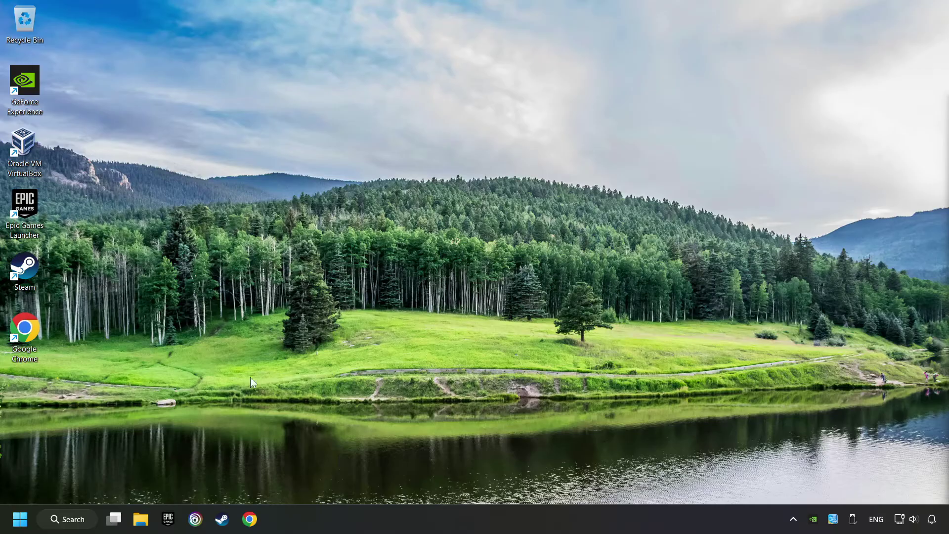
{"action": "left_click", "coordinate": [20, 519]}
{"action": "left_click", "coordinate": [359, 476]}
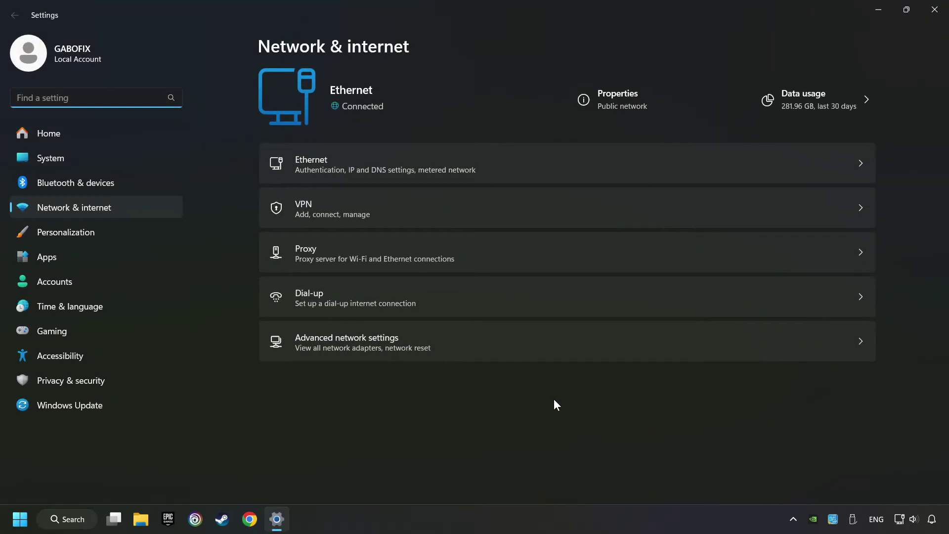
Run Network reset from Advanced network settings, confirm Yes, and close Settings
{"action": "left_click", "coordinate": [488, 346]}
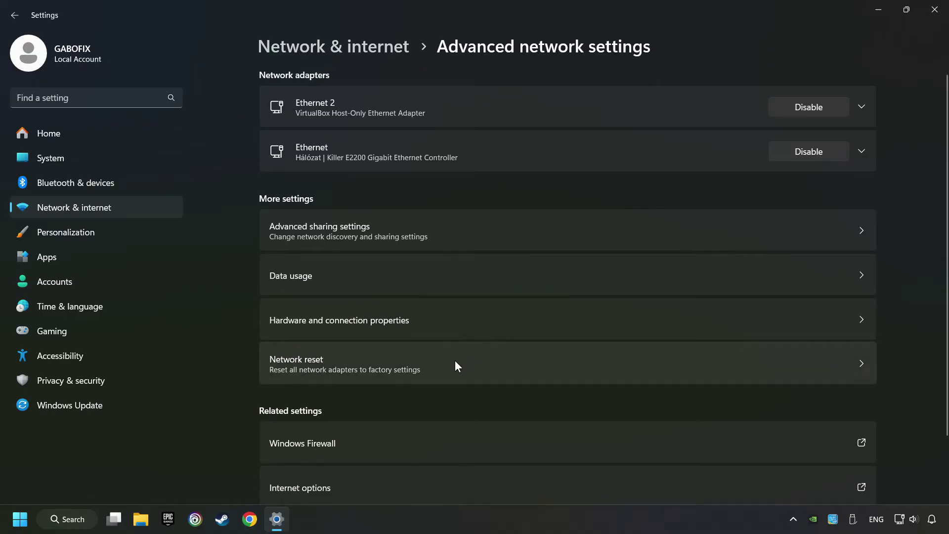
{"action": "left_click", "coordinate": [486, 364]}
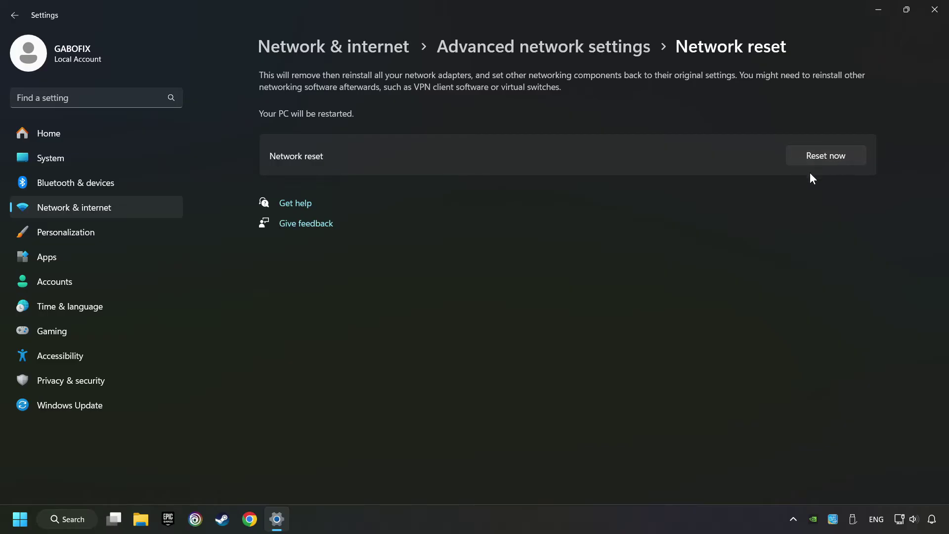
{"action": "left_click", "coordinate": [825, 156]}
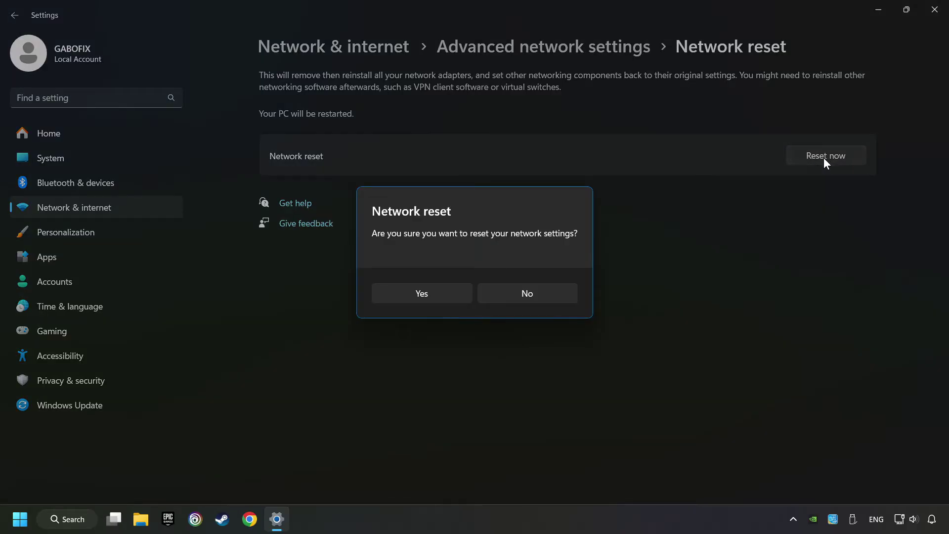
{"action": "left_click", "coordinate": [438, 295]}
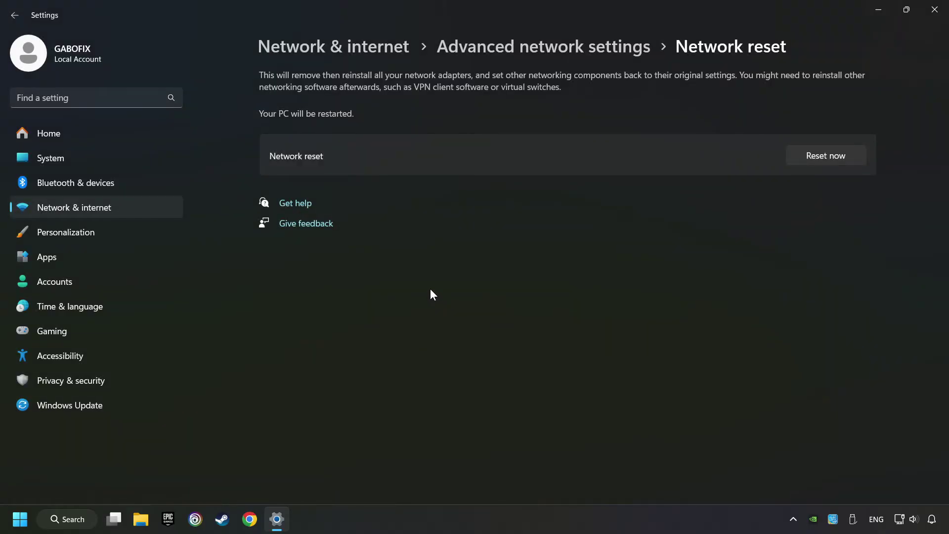
{"action": "left_click", "coordinate": [935, 10]}
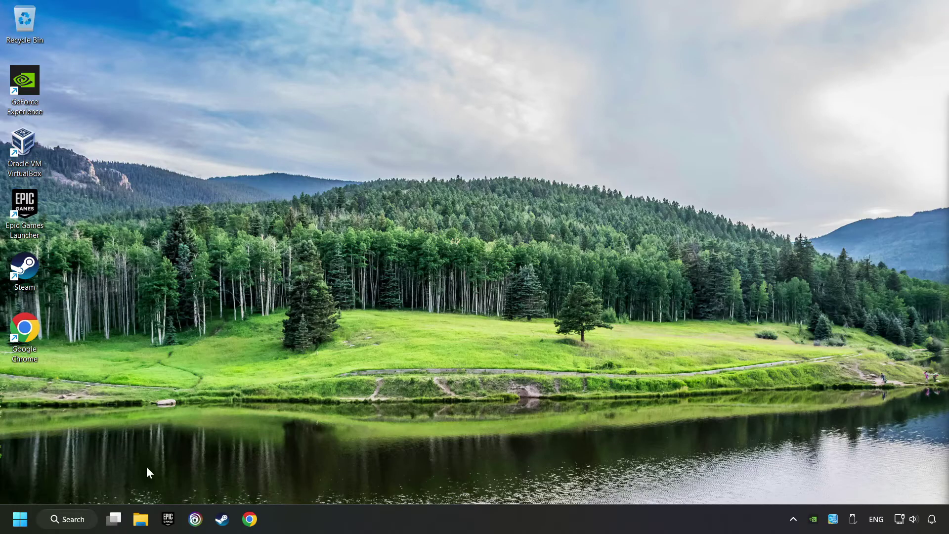
Open the Start power options, then launch Control Panel from Windows Search
{"action": "left_click", "coordinate": [20, 519]}
{"action": "left_click", "coordinate": [341, 477]}
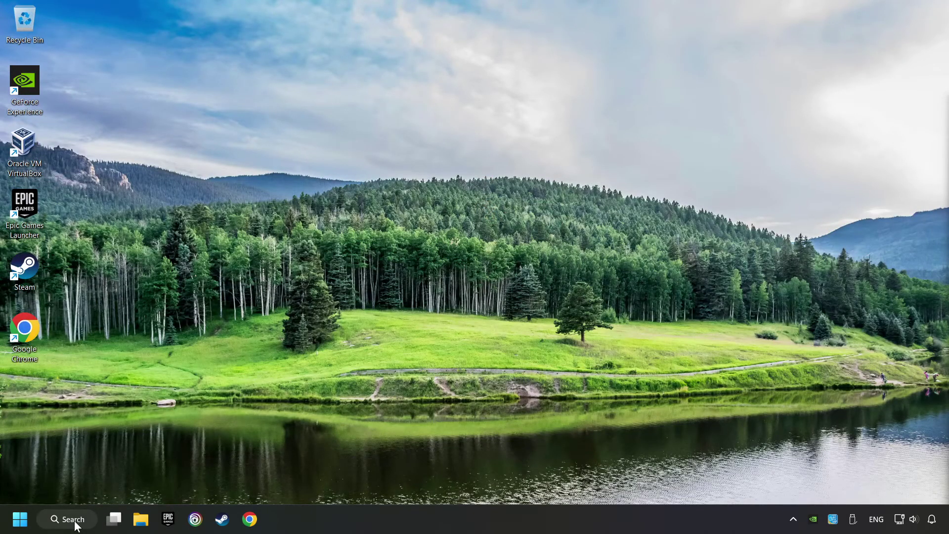
{"action": "left_click", "coordinate": [75, 519]}
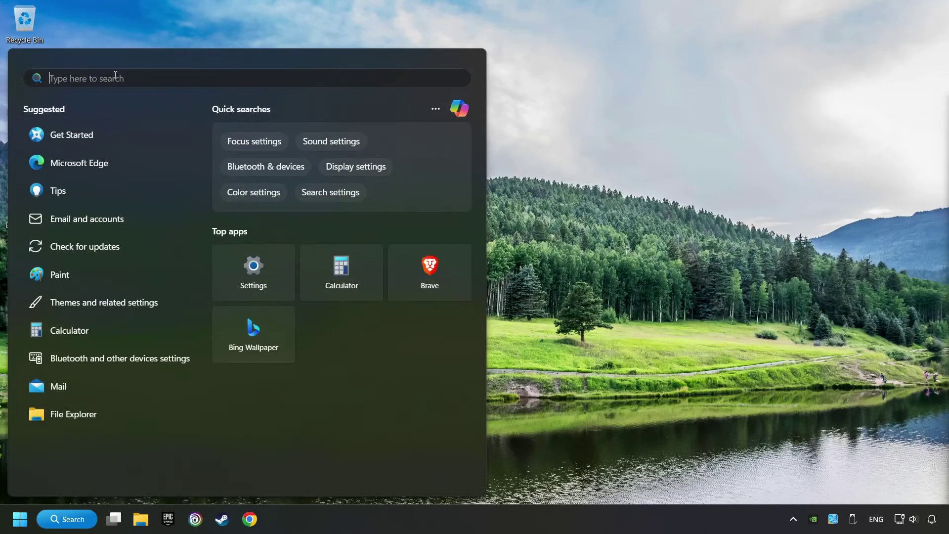
{"action": "type", "text": "control panel"}
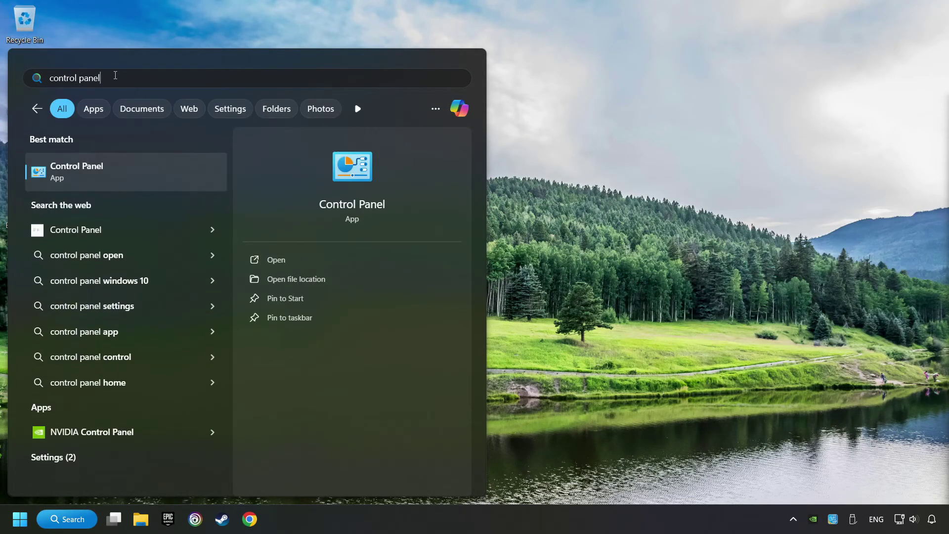
{"action": "left_click", "coordinate": [169, 175]}
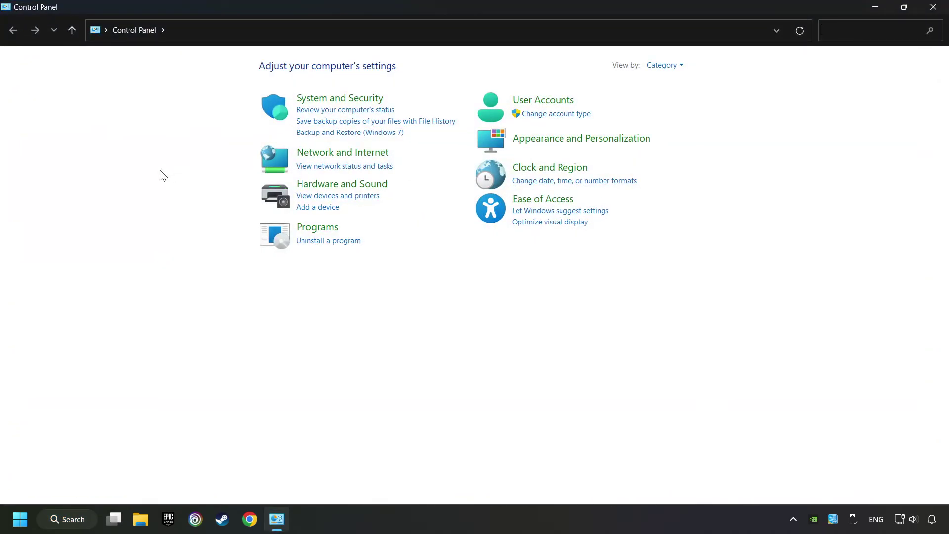
Go through Network and Sharing Center to Network Connections and right-click the Ethernet adapter
{"action": "left_click", "coordinate": [338, 157]}
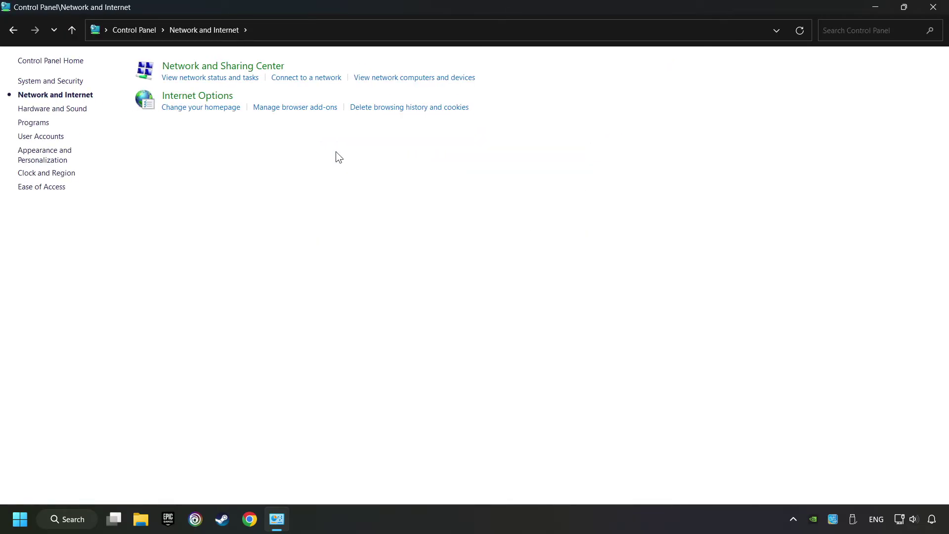
{"action": "left_click", "coordinate": [225, 68]}
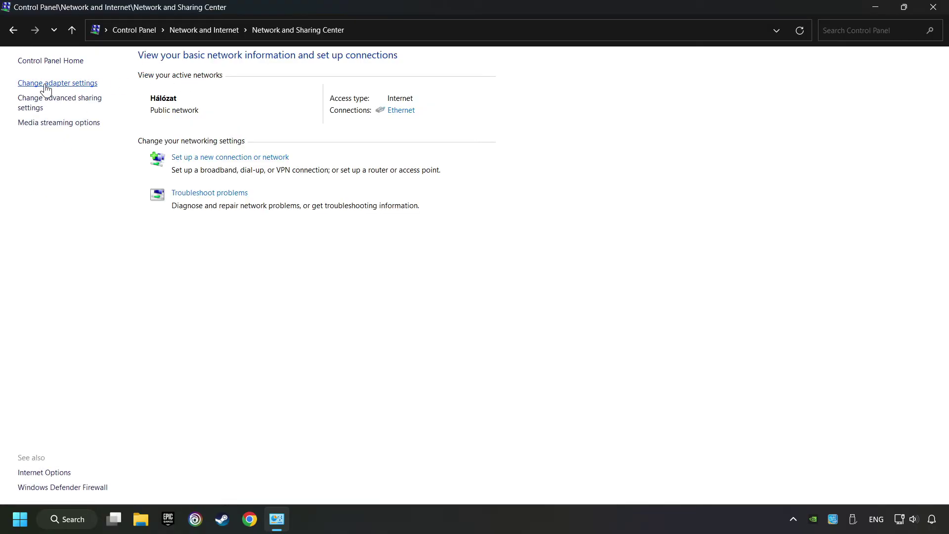
{"action": "left_click", "coordinate": [69, 83]}
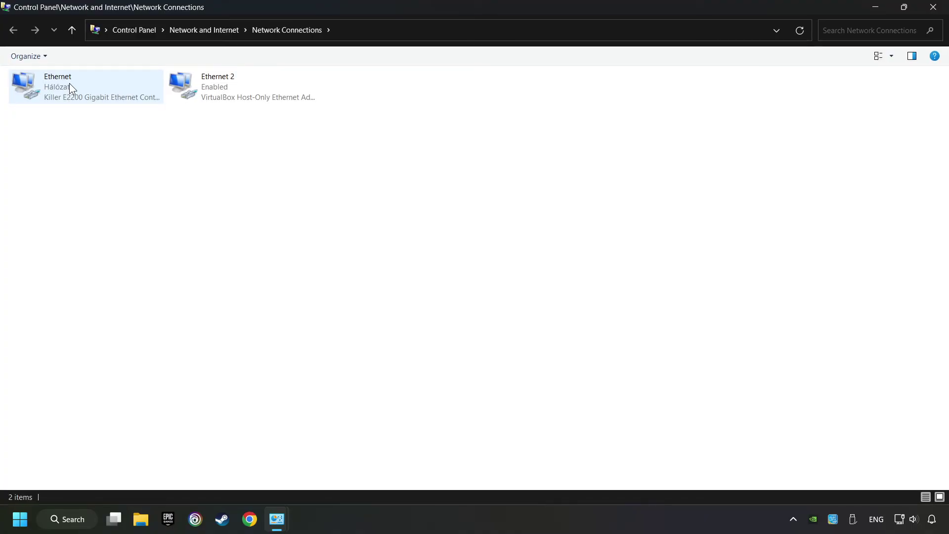
{"action": "left_click", "coordinate": [74, 78]}
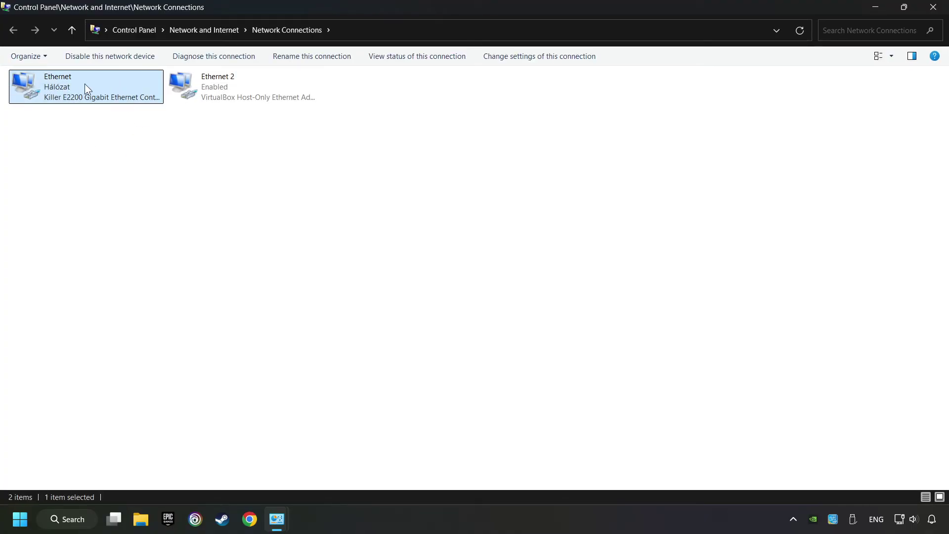
{"action": "right_click", "coordinate": [87, 84]}
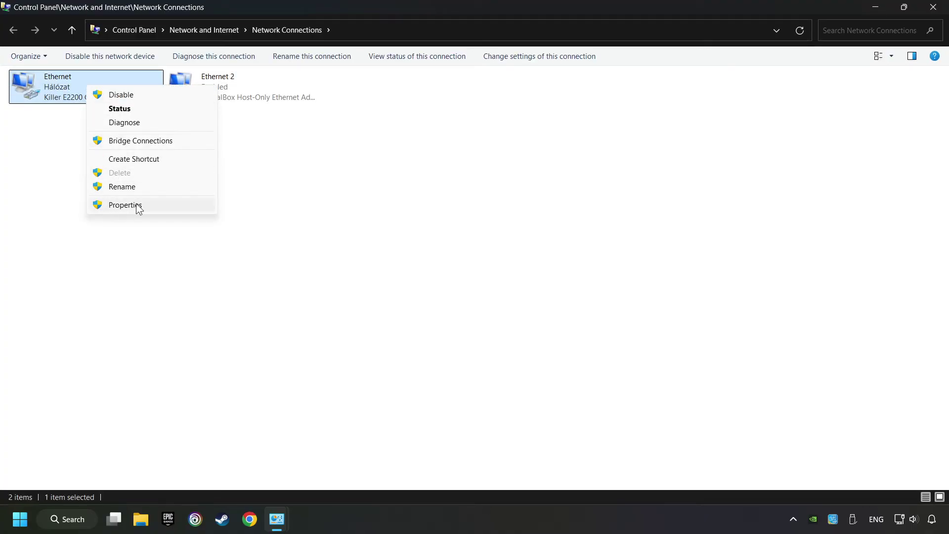
Open the Ethernet adapter's Properties, centre the dialog, and select the TCP/IPv4 item
{"action": "left_click", "coordinate": [123, 205]}
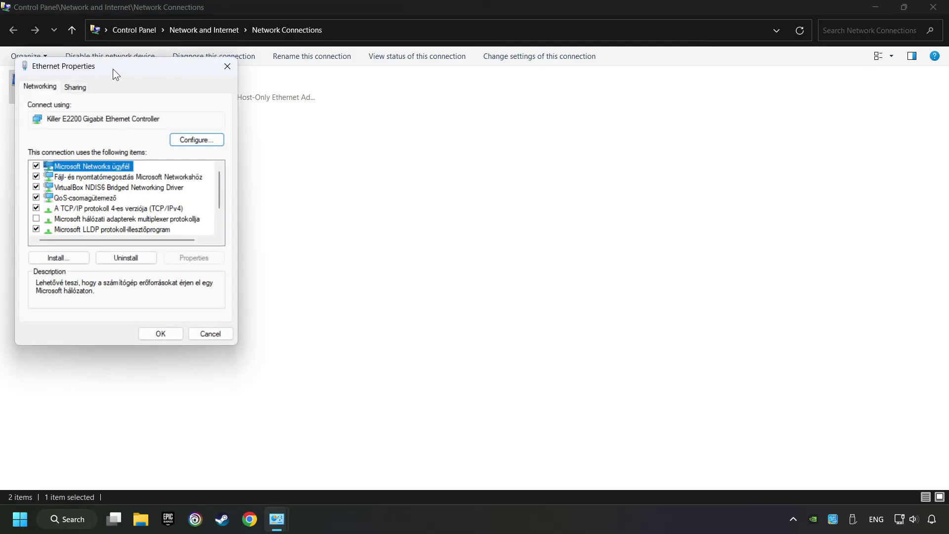
{"action": "left_click_drag", "start_coordinate": [113, 68], "coordinate": [443, 120]}
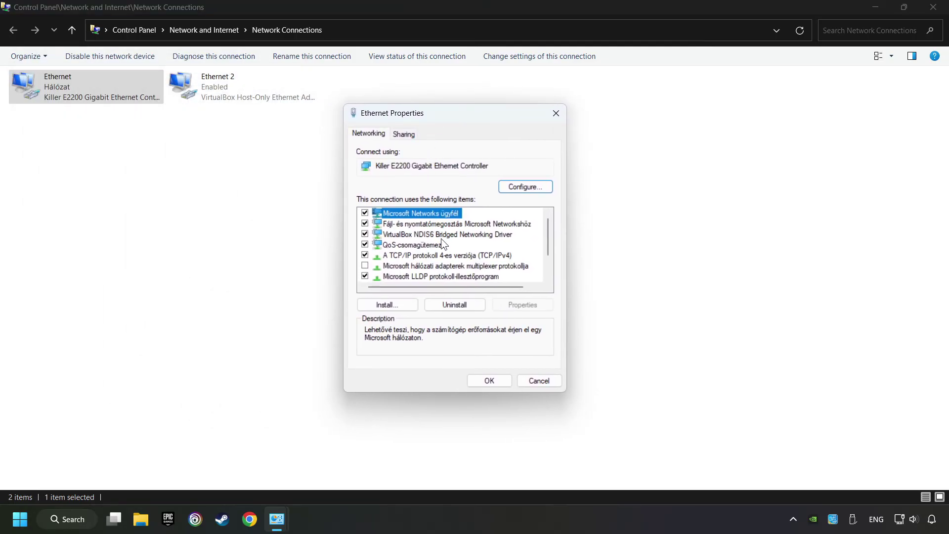
{"action": "left_click", "coordinate": [397, 255]}
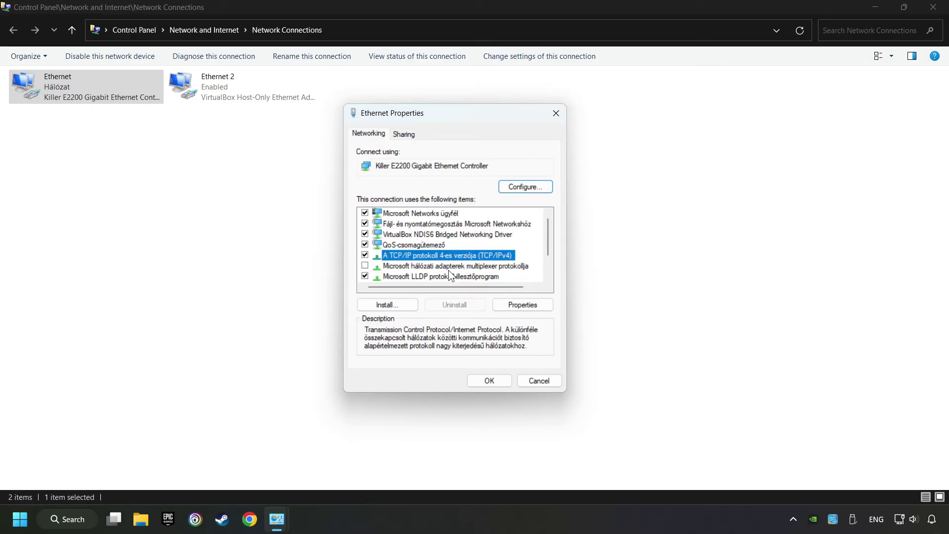
In the IPv4 properties, use manual DNS: preferred 8.8.8.8, alternate 8.8.4.4
{"action": "left_click", "coordinate": [525, 309]}
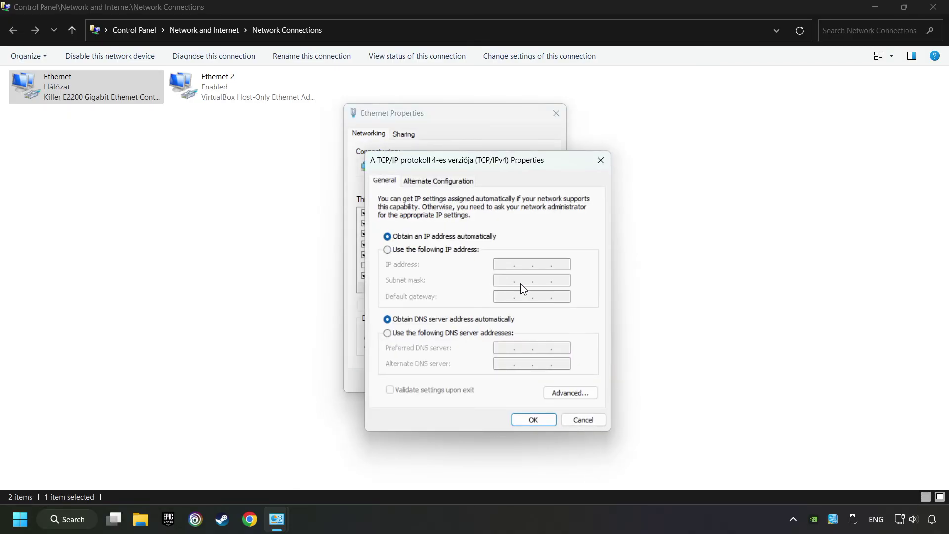
{"action": "left_click_drag", "start_coordinate": [493, 165], "coordinate": [456, 133]}
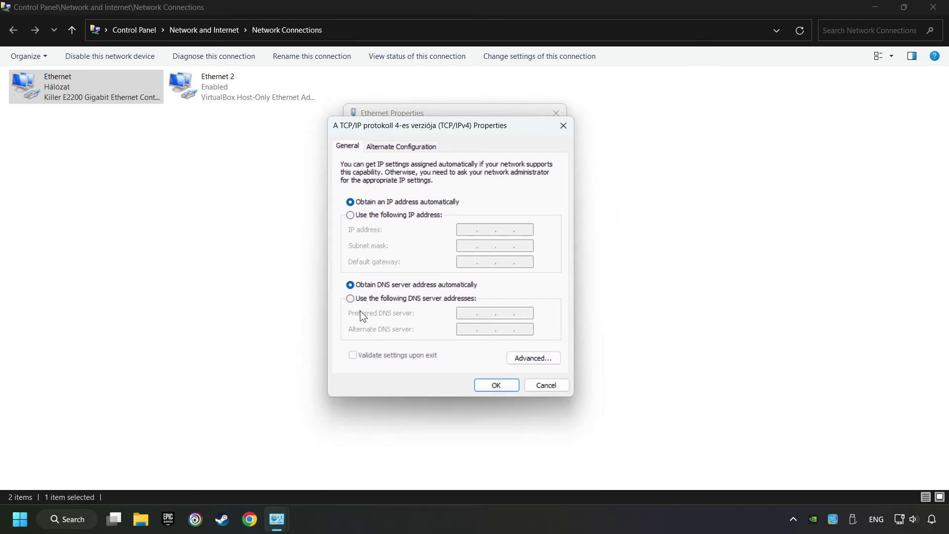
{"action": "left_click", "coordinate": [351, 299]}
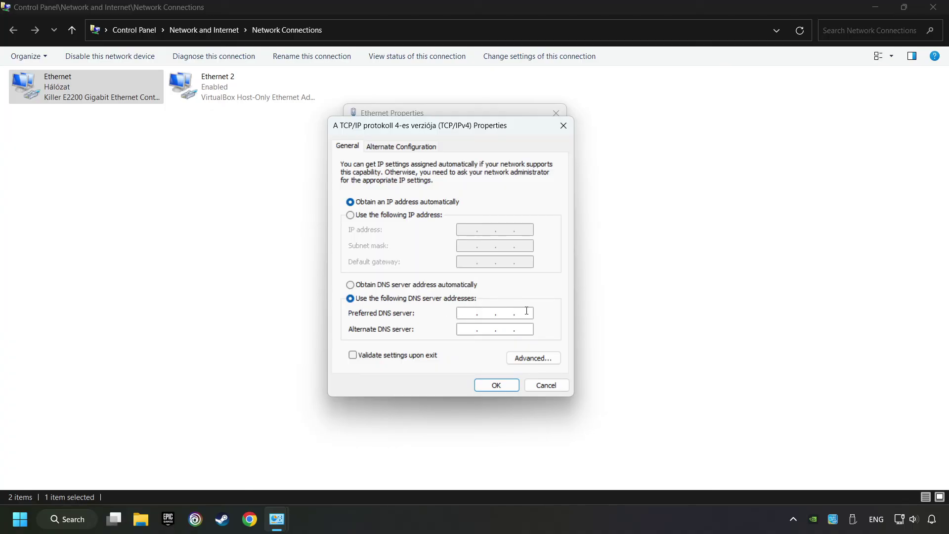
{"action": "type", "text": "8.8.8.8"}
{"action": "left_click", "coordinate": [458, 331]}
{"action": "type", "text": "8.8."}
{"action": "type", "text": "4.4"}
Confirm the DNS change and close the Ethernet Properties and Network Connections windows
{"action": "left_click", "coordinate": [502, 388]}
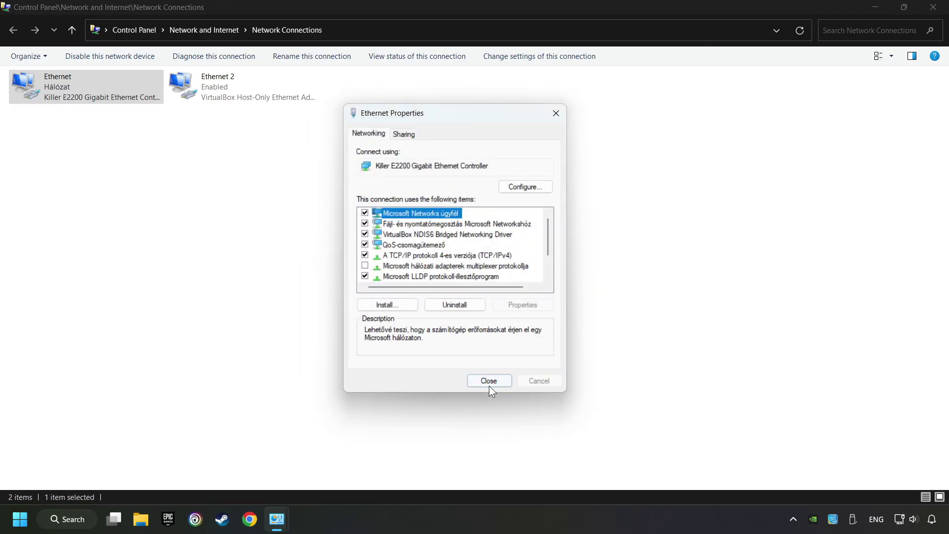
{"action": "left_click", "coordinate": [488, 384]}
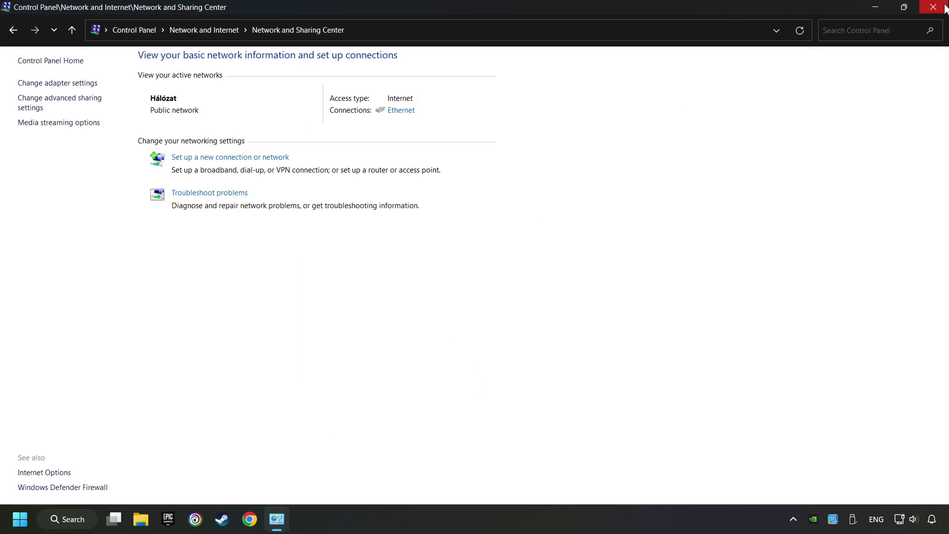